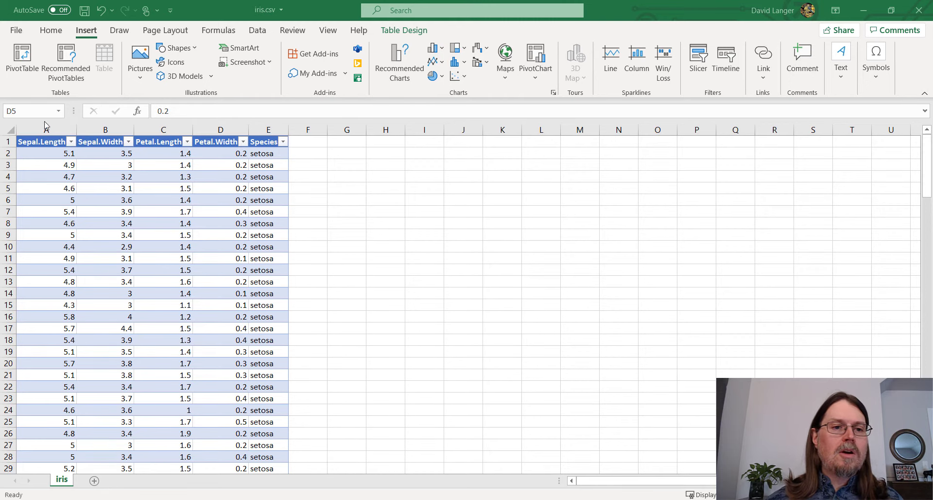
# Insert a markers-only scatter chart of Petal.Length and Petal.Width and move it up beside the table, starting at row 2.
pyautogui.moveTo(155, 131); pyautogui.dragTo(215, 130)
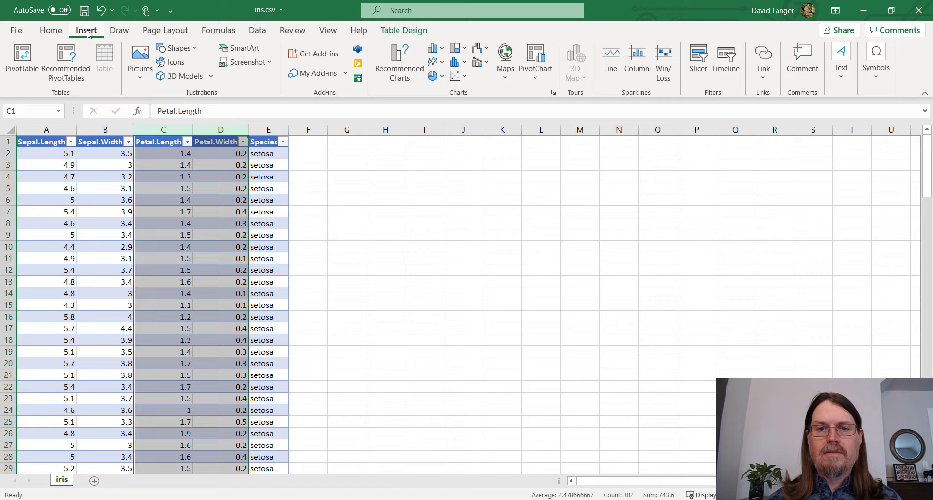
pyautogui.click(465, 78)
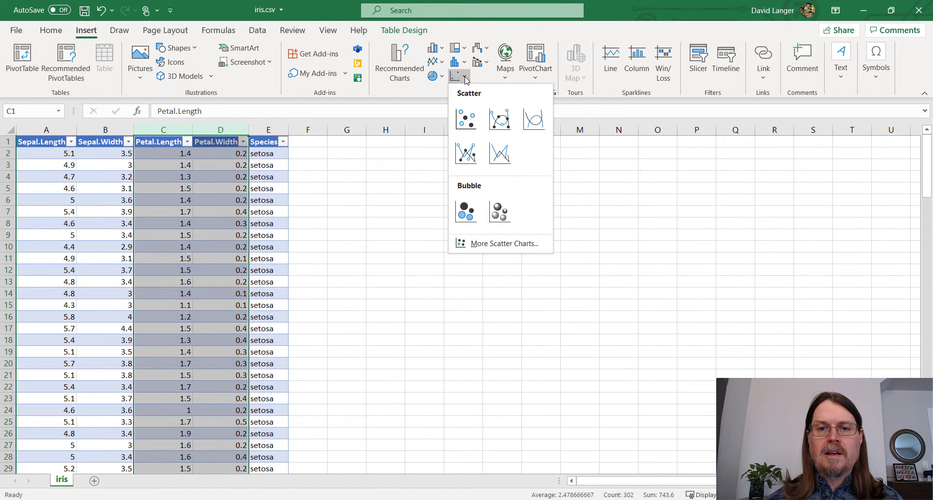
pyautogui.click(465, 118)
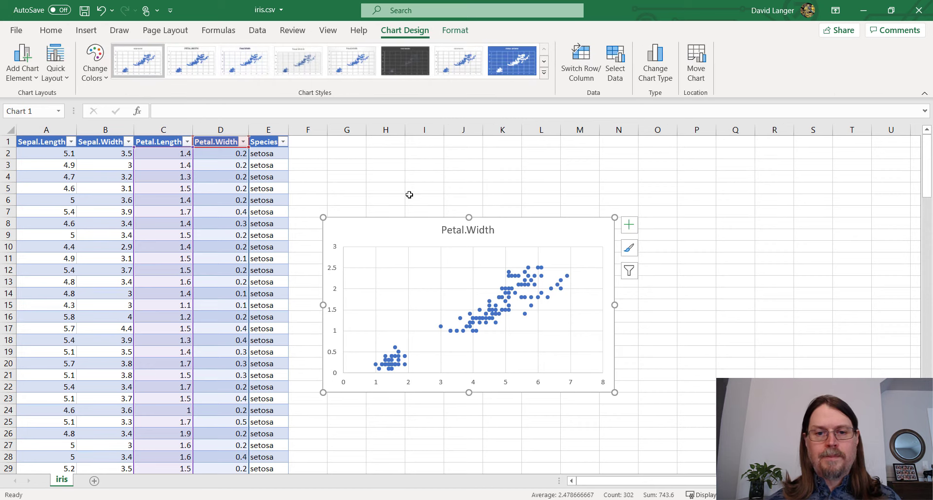
pyautogui.moveTo(418, 222); pyautogui.dragTo(421, 148)
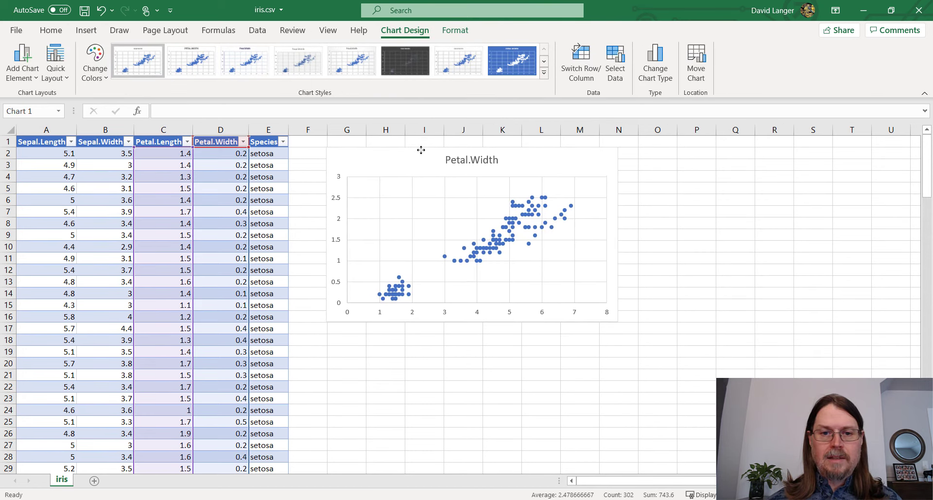
# Delete the vertical gridlines, horizontal gridlines and title from the Petal.Width scatter chart.
pyautogui.click(477, 218)
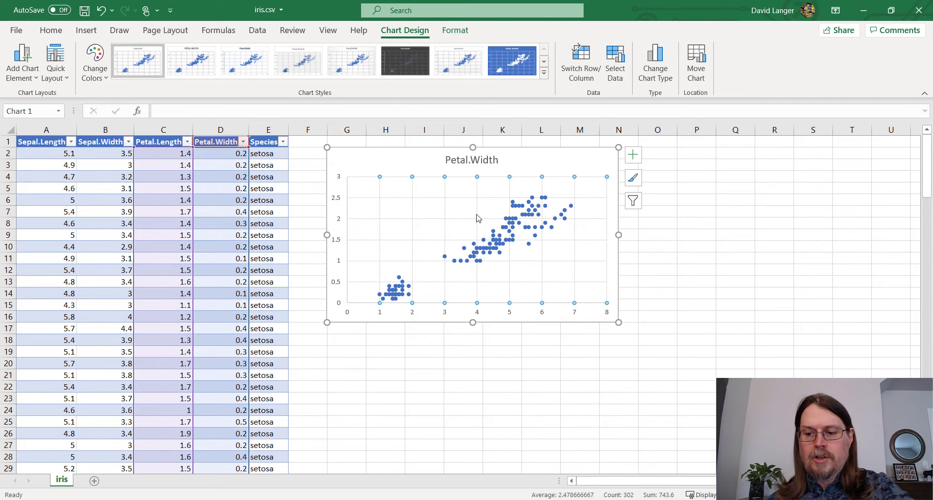
pyautogui.press('Delete')
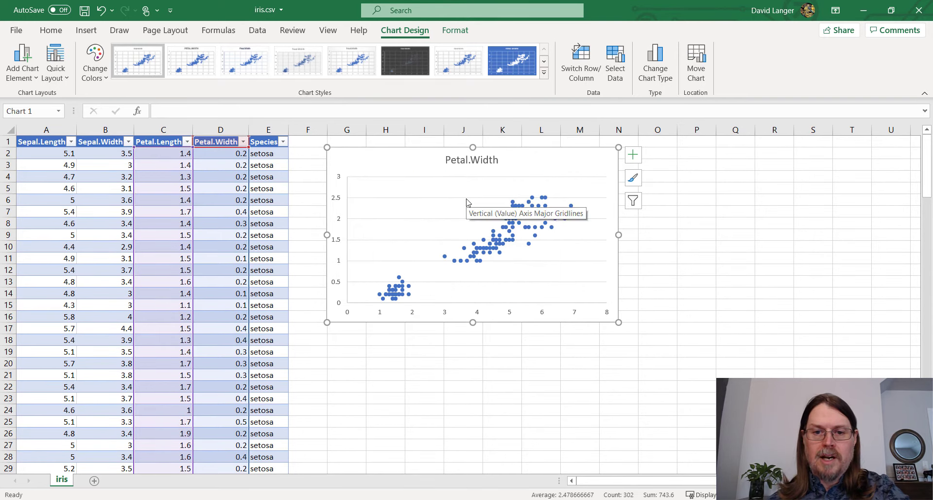
pyautogui.click(467, 199)
pyautogui.press('Delete')
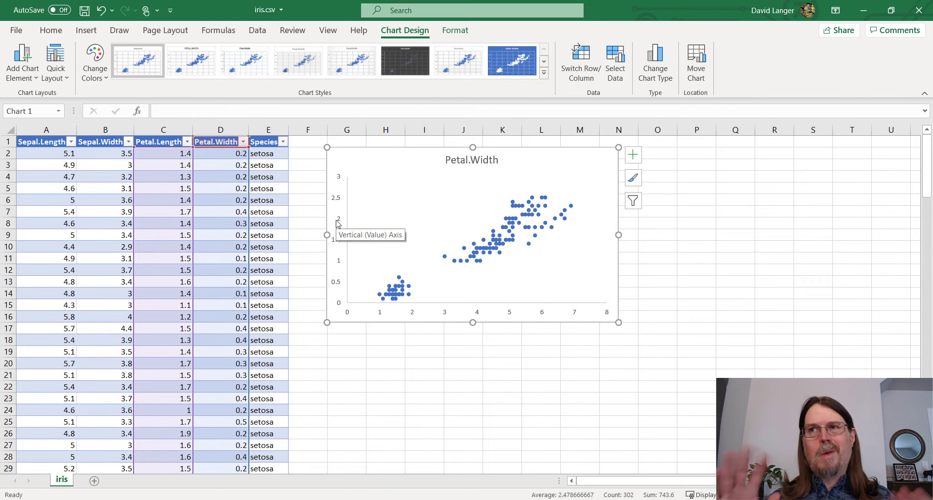
pyautogui.click(480, 162)
pyautogui.press('Delete')
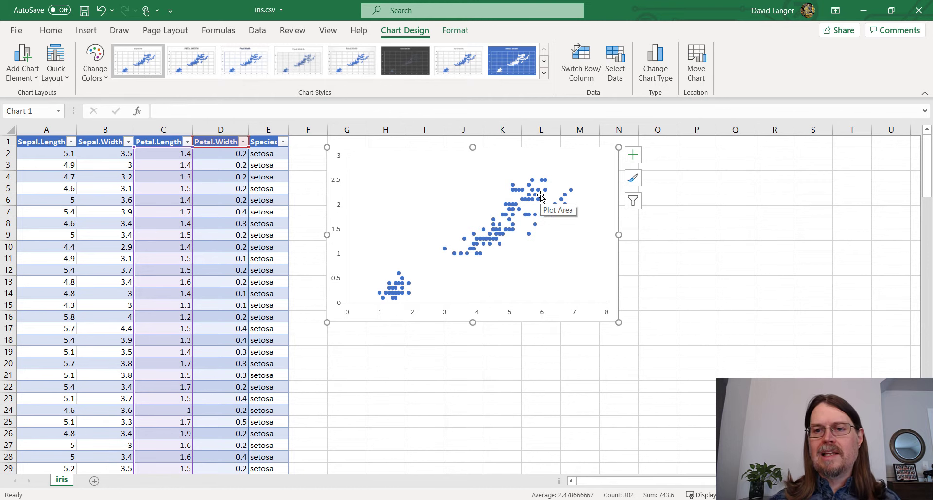
# Add a trendline to the petal length and width scatter chart and deselect the chart.
pyautogui.click(637, 162)
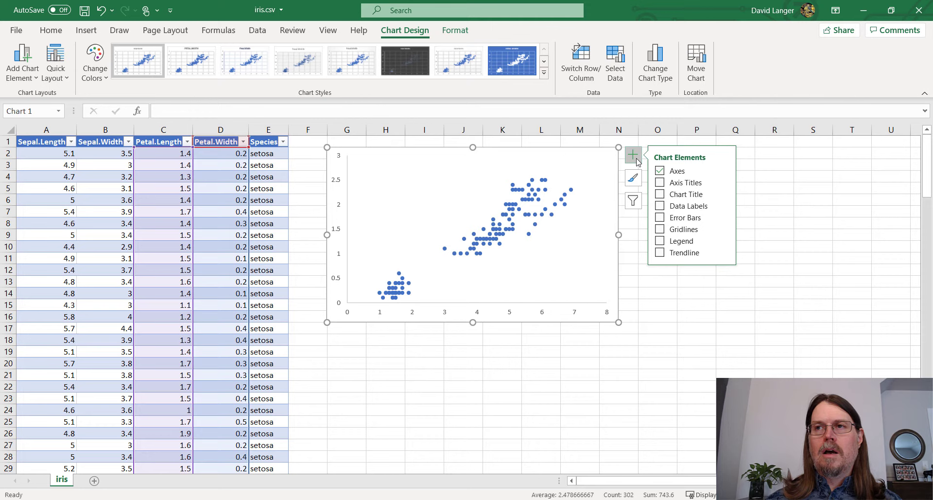
pyautogui.click(660, 252)
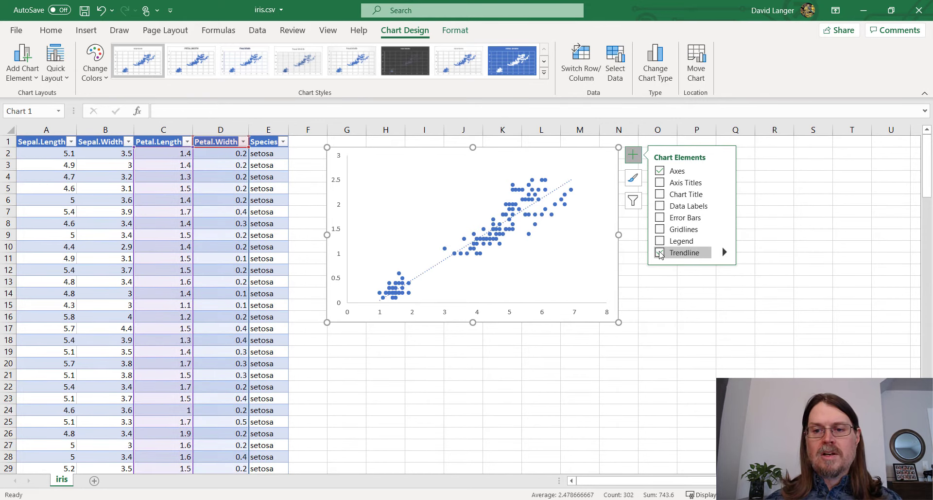
pyautogui.click(574, 184)
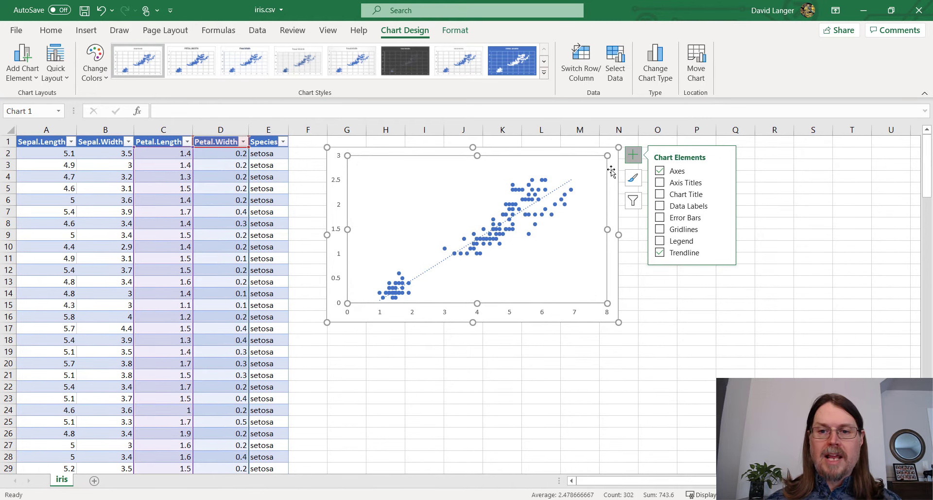
pyautogui.click(637, 270)
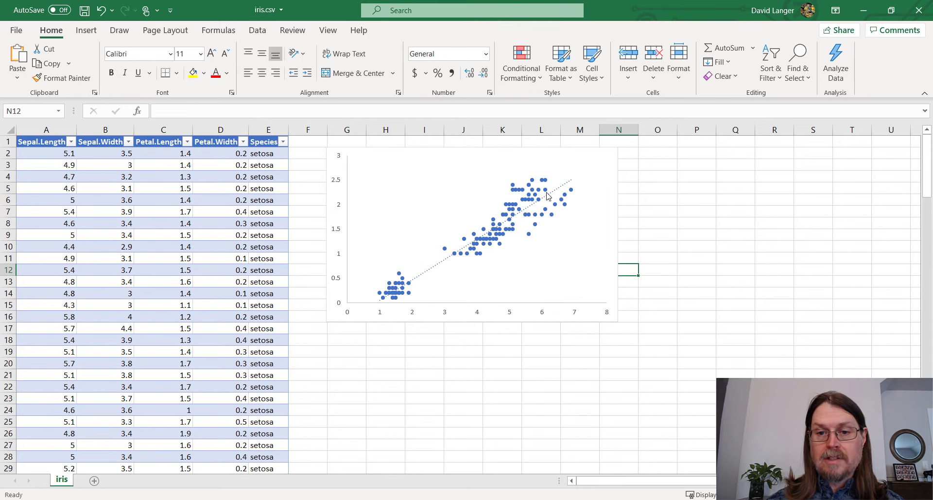
pyautogui.moveTo(548, 196)
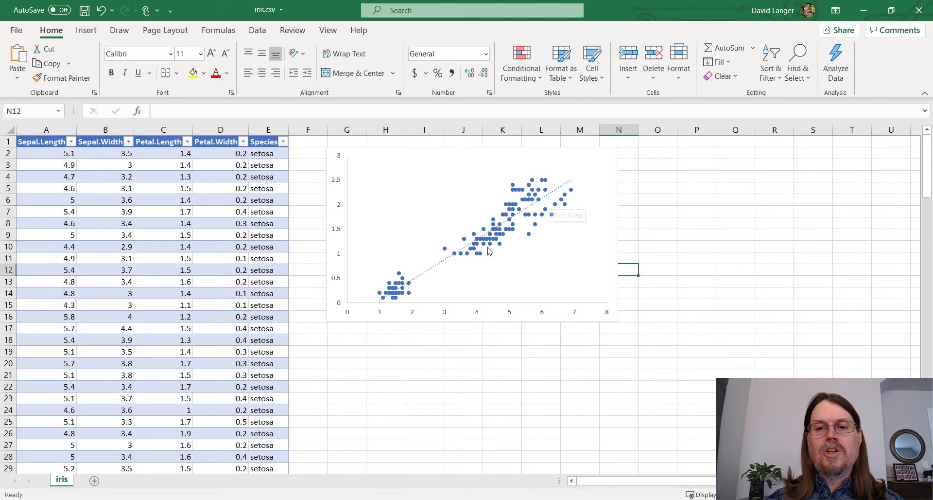
pyautogui.moveTo(497, 263)
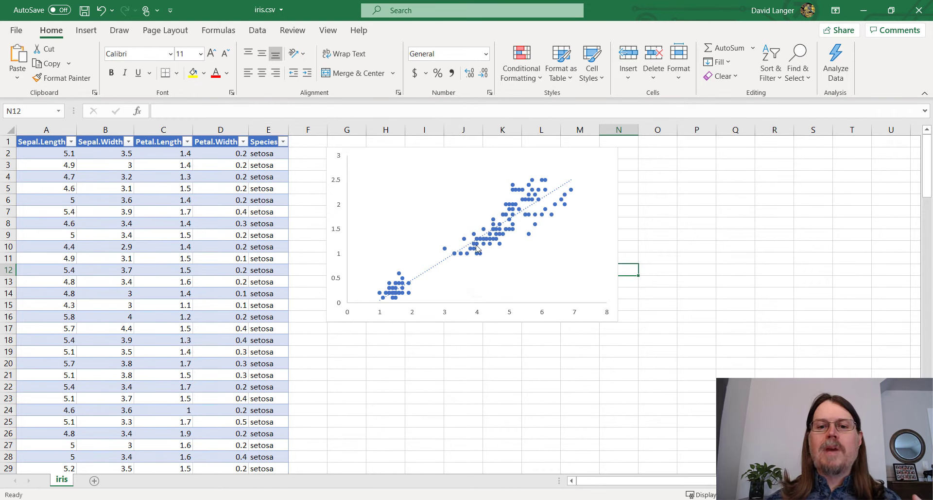
pyautogui.moveTo(477, 248)
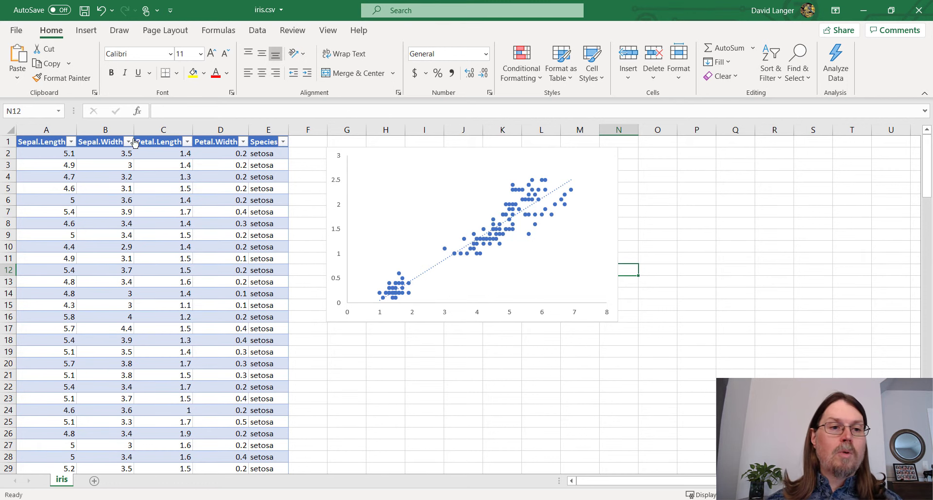
# Insert a markers-only scatter chart of Sepal.Width and Petal.Length and place it to the right of the first chart.
pyautogui.click(109, 133)
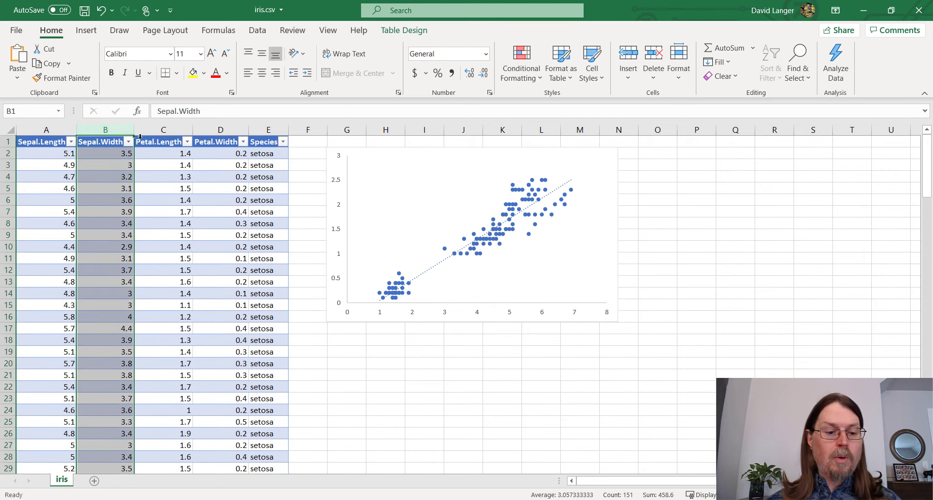
pyautogui.keyDown('shift'); pyautogui.click(164, 131); pyautogui.keyUp('shift')
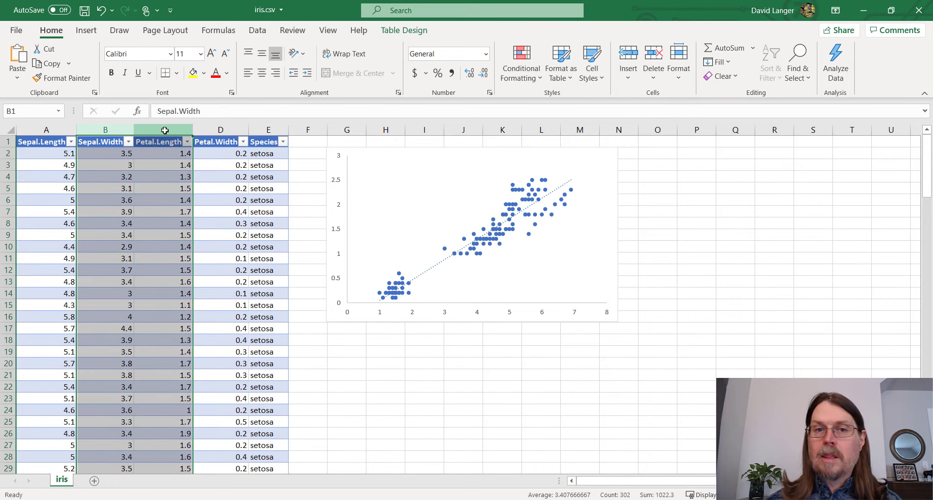
pyautogui.click(88, 32)
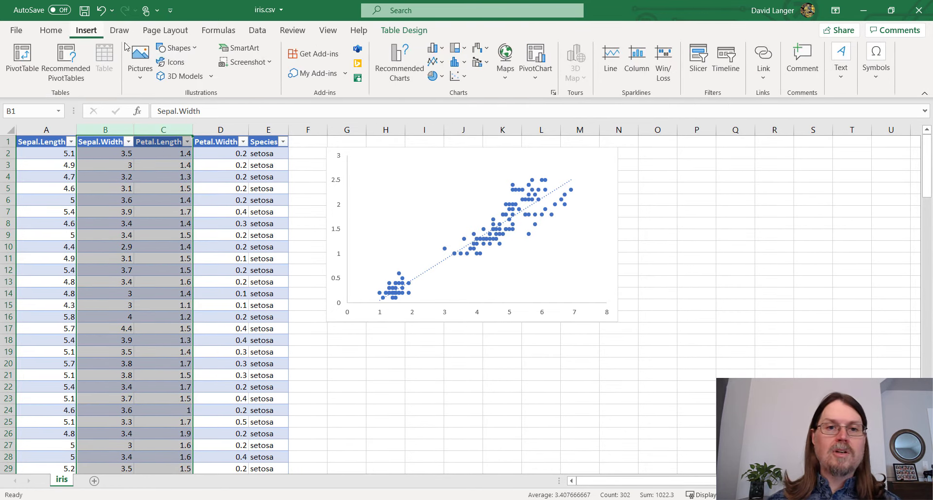
pyautogui.click(463, 75)
pyautogui.click(465, 119)
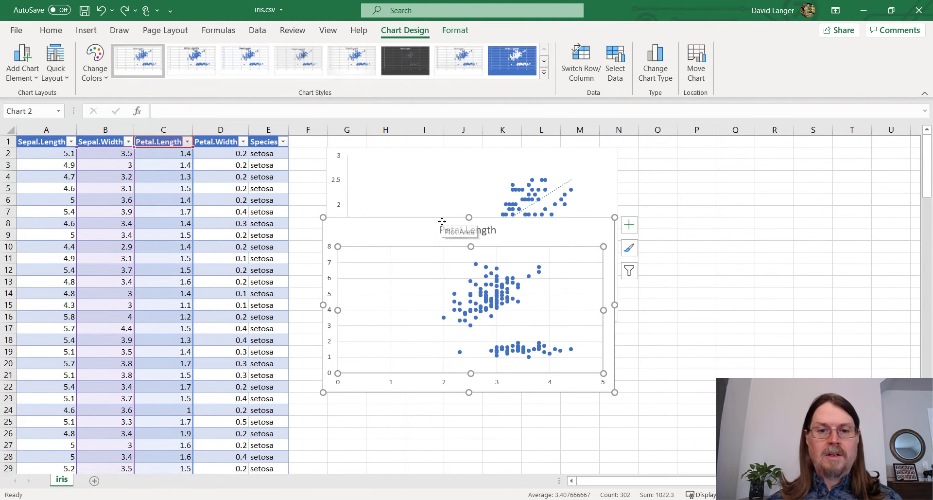
pyautogui.moveTo(422, 220); pyautogui.dragTo(744, 152)
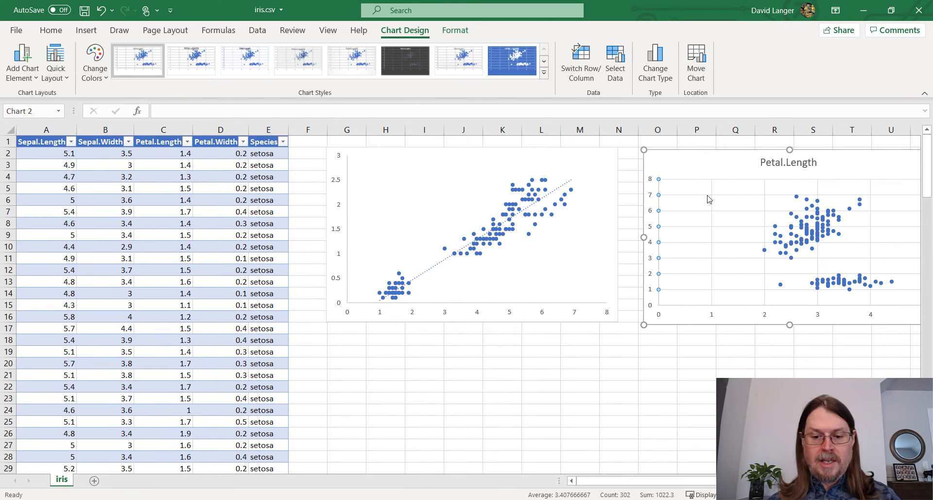
# Delete the gridlines and the title from the Petal.Length scatter chart.
pyautogui.click(712, 225)
pyautogui.press('Delete')
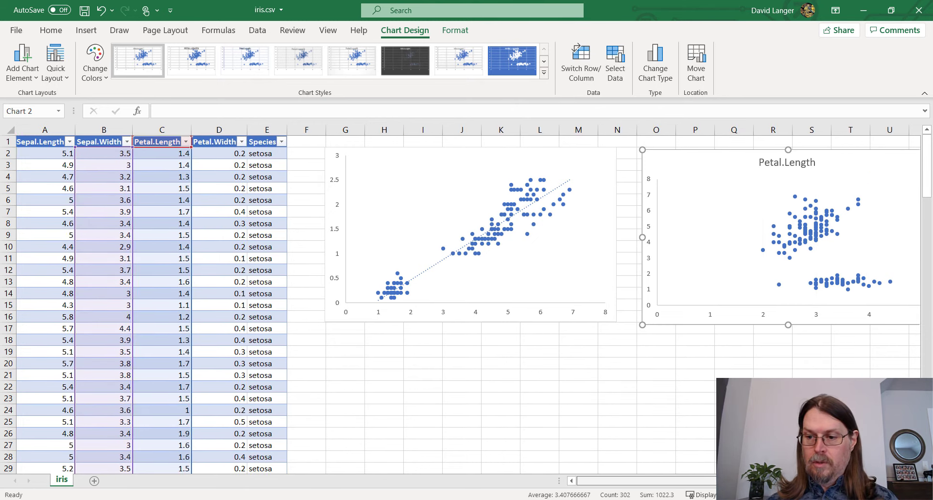
pyautogui.hscroll(1, 646, 480)
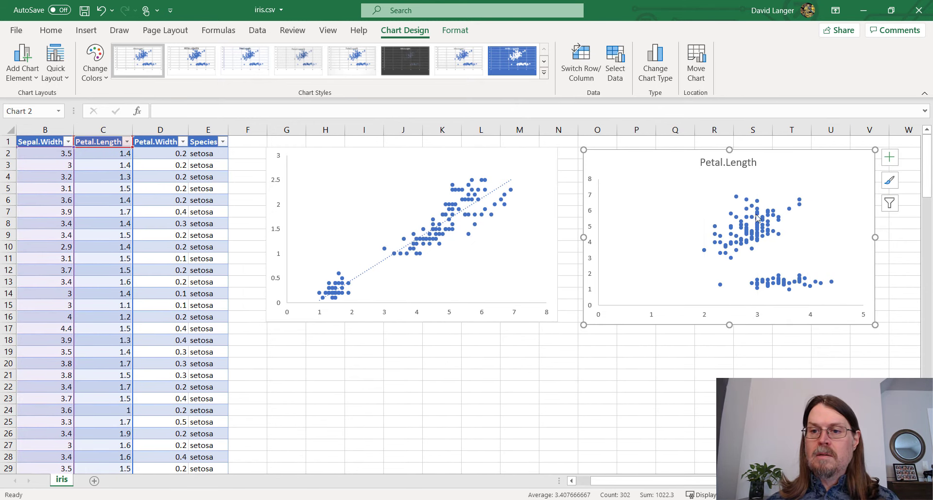
pyautogui.click(736, 165)
pyautogui.press('Delete')
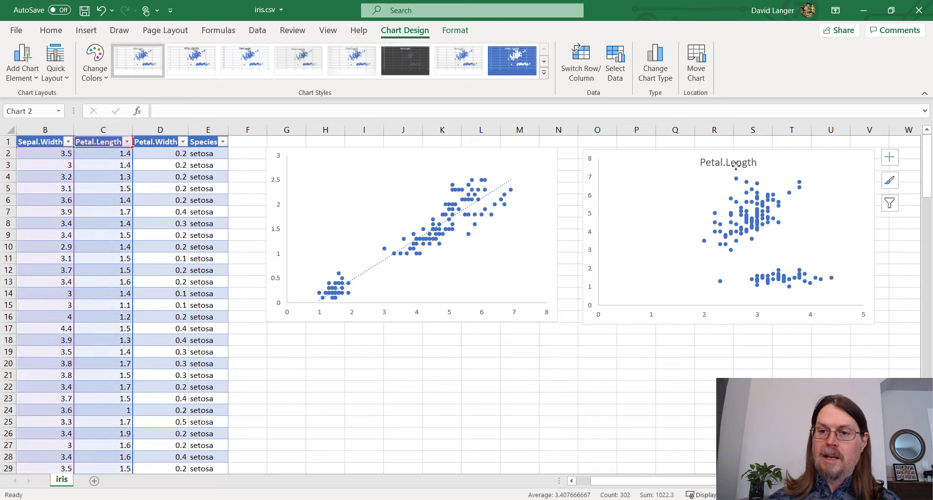
# Add a trendline to the Sepal.Width and Petal.Length scatter chart and deselect the chart.
pyautogui.click(889, 157)
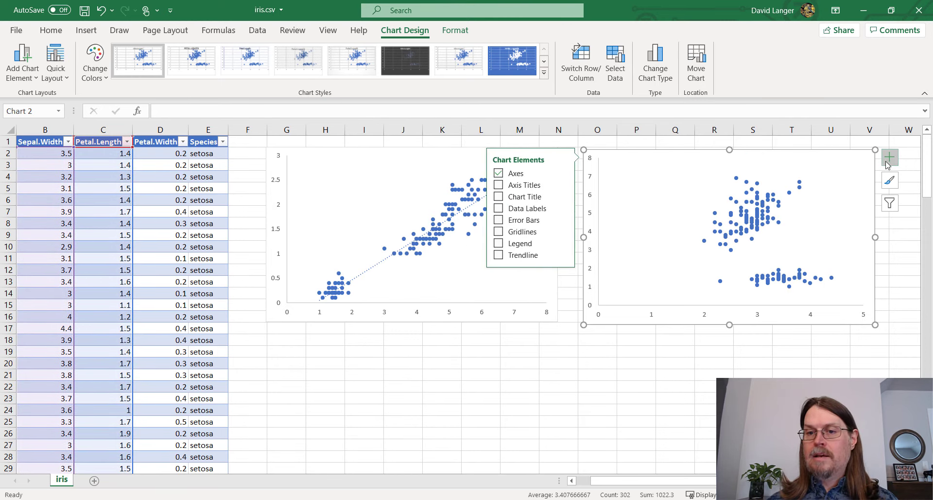
pyautogui.click(500, 258)
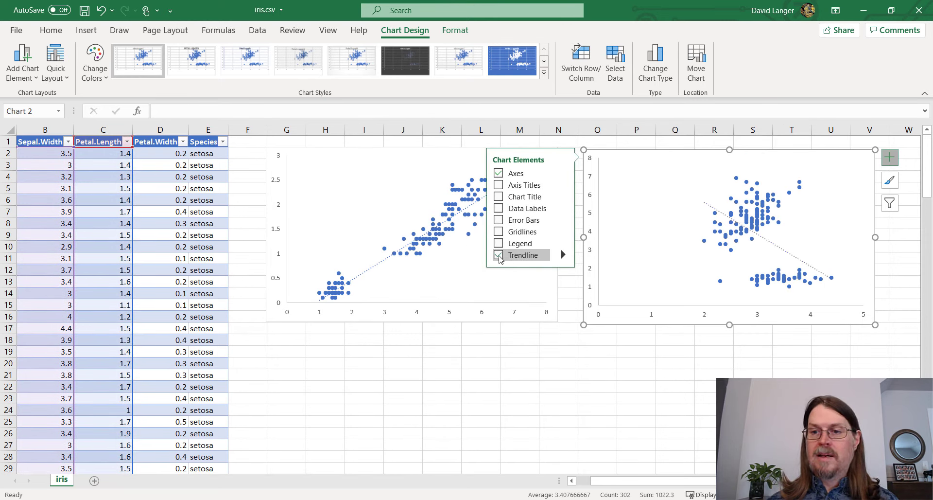
pyautogui.click(692, 350)
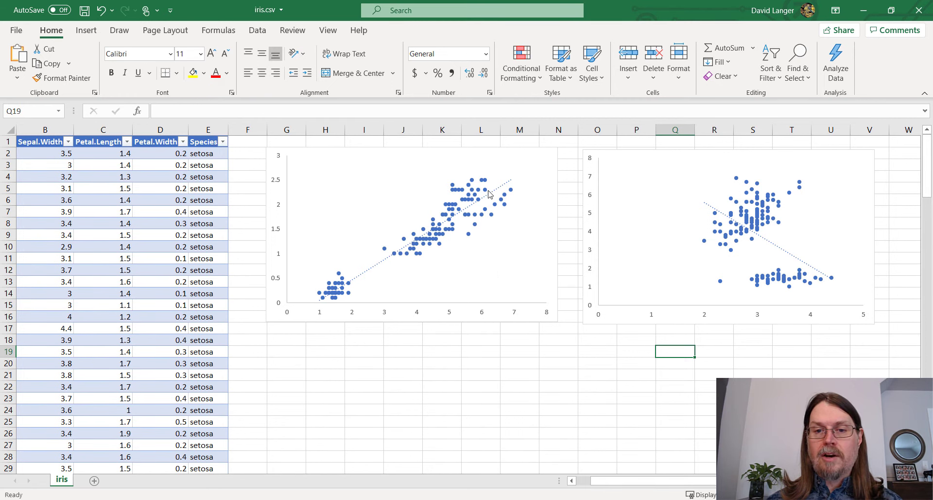
pyautogui.moveTo(489, 194)
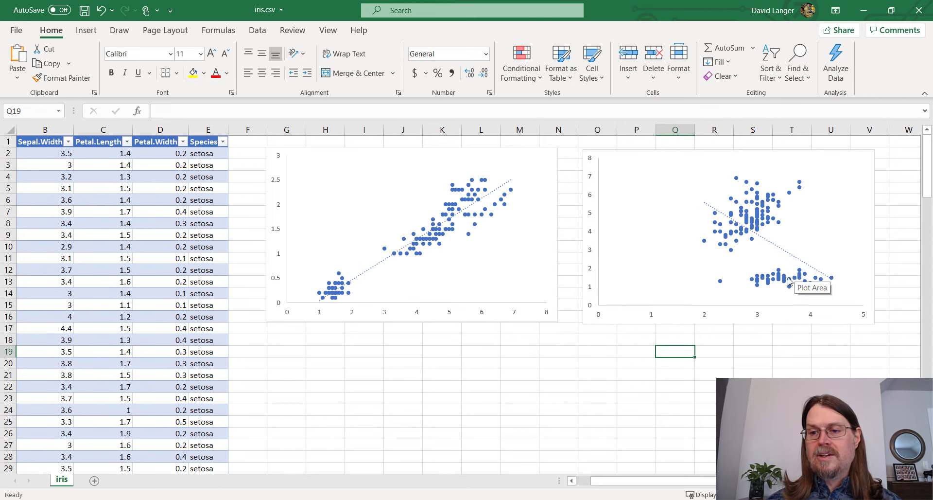
pyautogui.moveTo(752, 221)
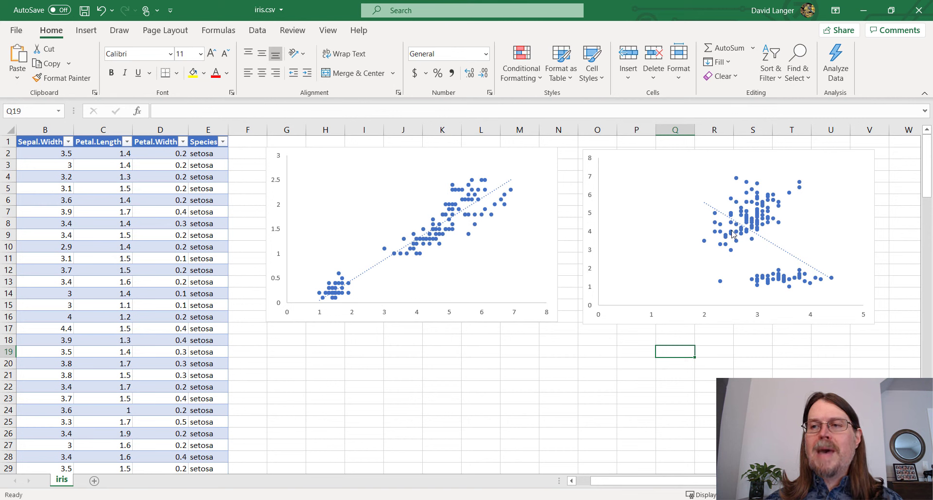
pyautogui.moveTo(733, 235)
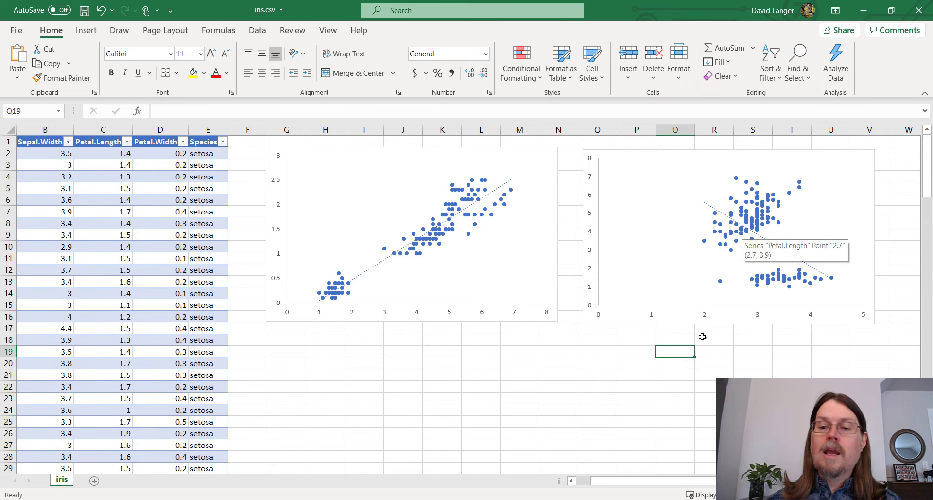
# Select the four numeric columns from Sepal.Length to Petal.Width and start the Correlation tool from the Data Analysis tools.
pyautogui.moveTo(643, 481); pyautogui.dragTo(570, 475)
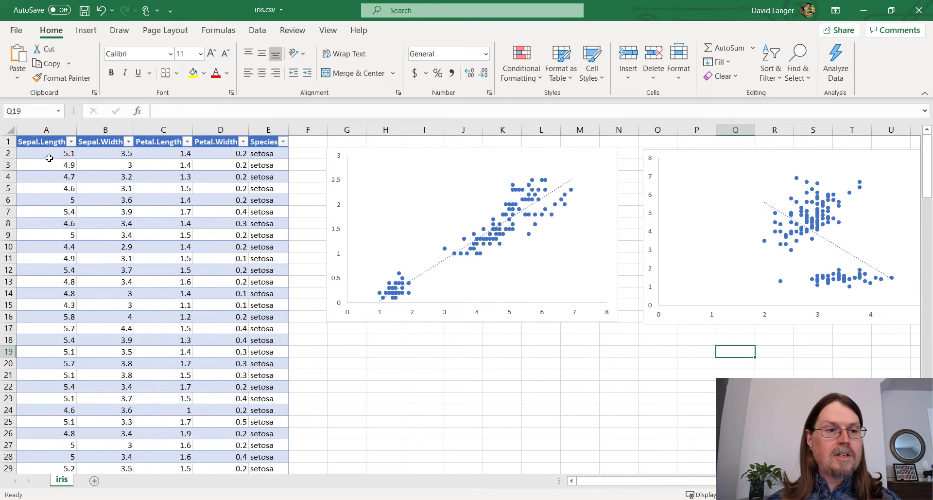
pyautogui.click(45, 130)
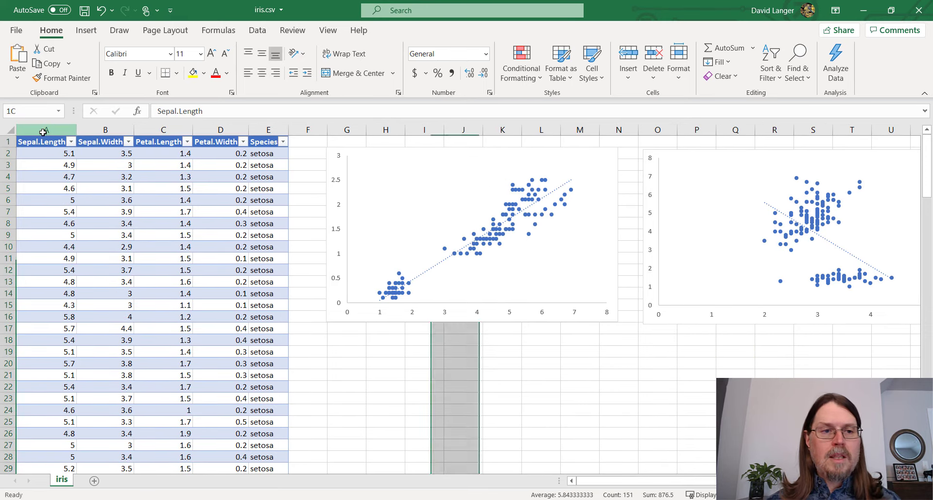
pyautogui.keyDown('shift'); pyautogui.click(215, 129); pyautogui.keyUp('shift')
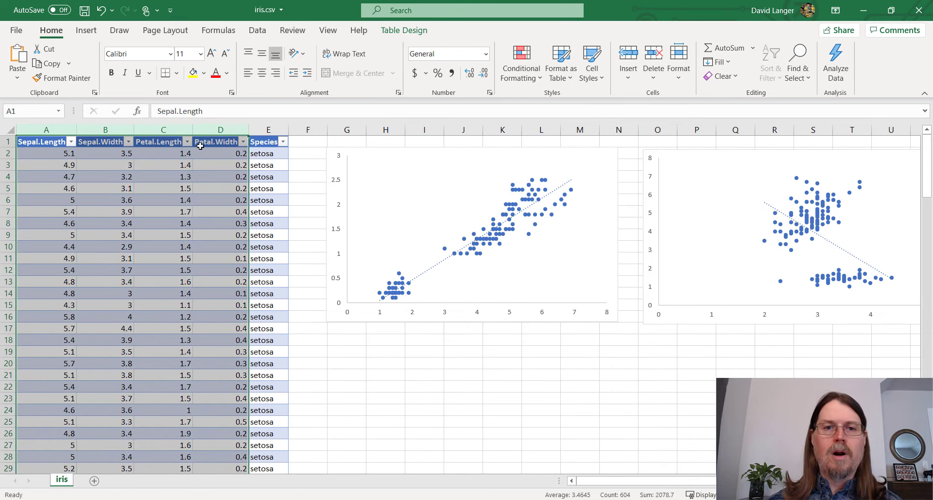
pyautogui.click(258, 31)
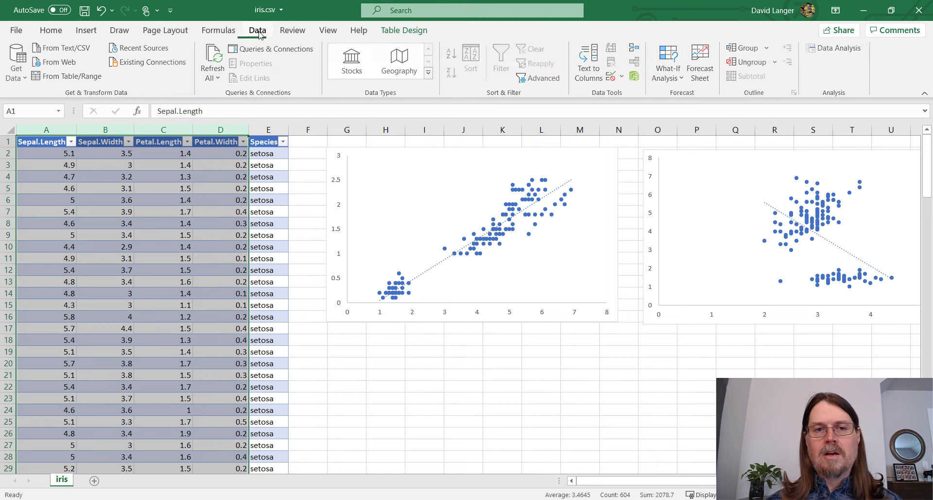
pyautogui.click(823, 56)
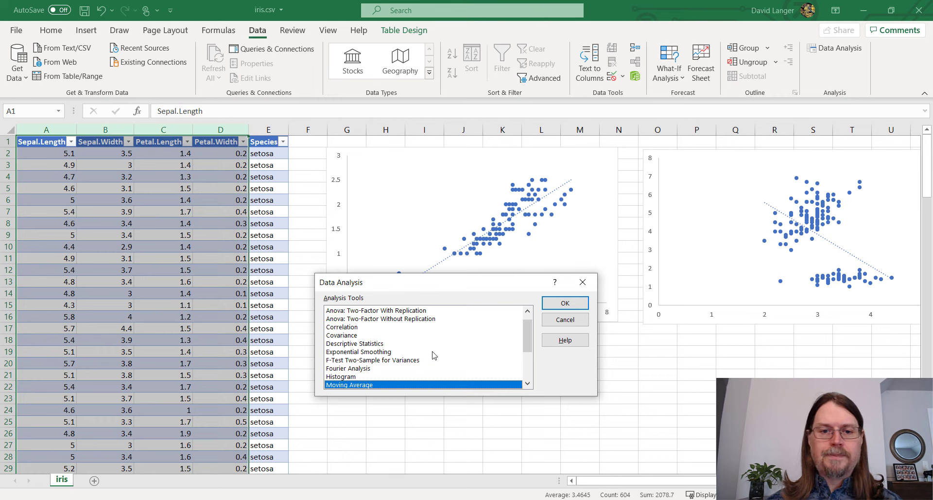
pyautogui.scroll(1, 530, 340)
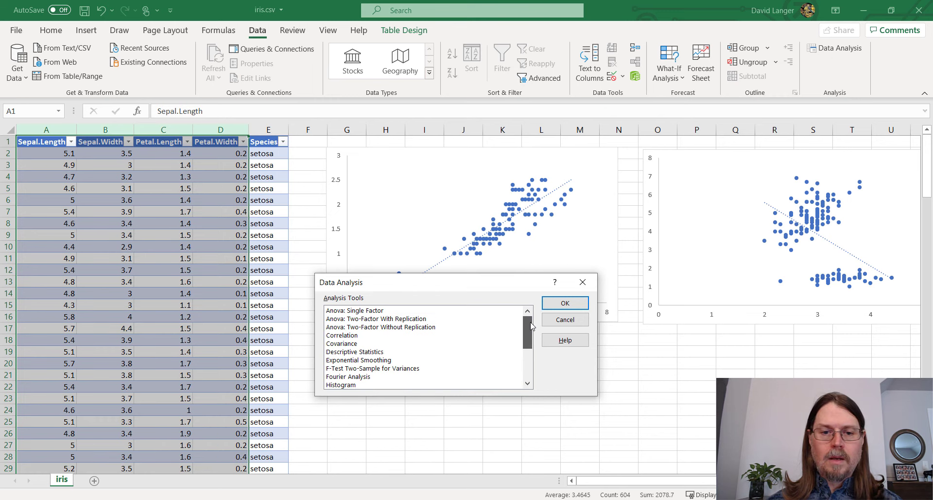
pyautogui.click(362, 337)
pyautogui.click(559, 302)
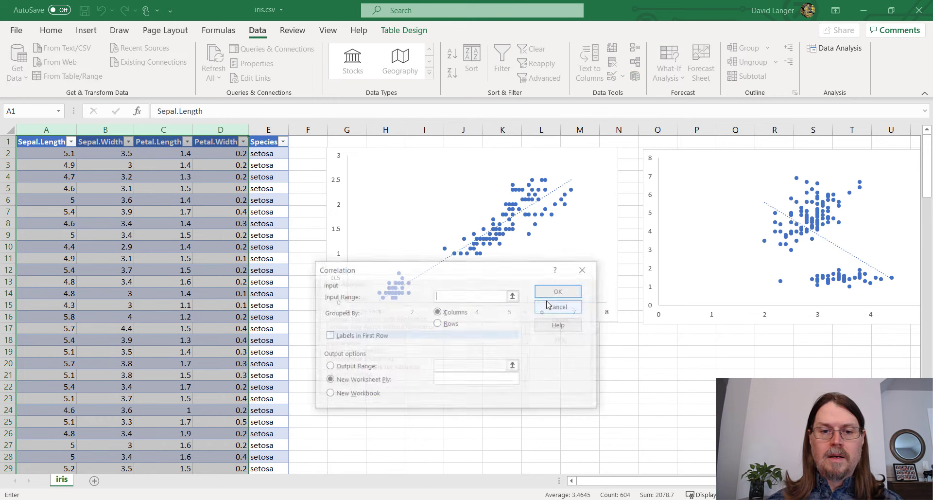
# Set the correlation input range to columns $A:$D and mark the first row as labels.
pyautogui.click(514, 298)
pyautogui.click(59, 141)
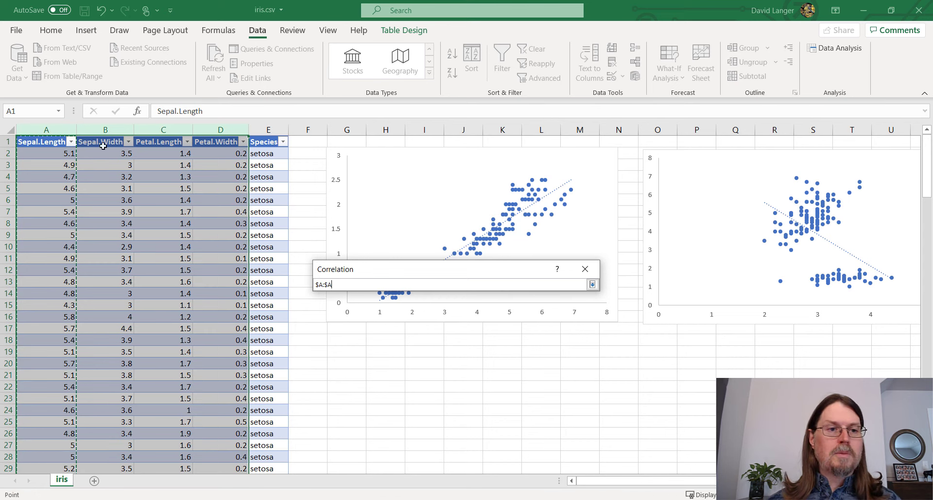
pyautogui.hotkey('ctrl', 'shift', 'Down')
pyautogui.hotkey('ctrl', 'shift', 'Right')
pyautogui.keyDown('shift'); pyautogui.click(221, 132); pyautogui.keyUp('shift')
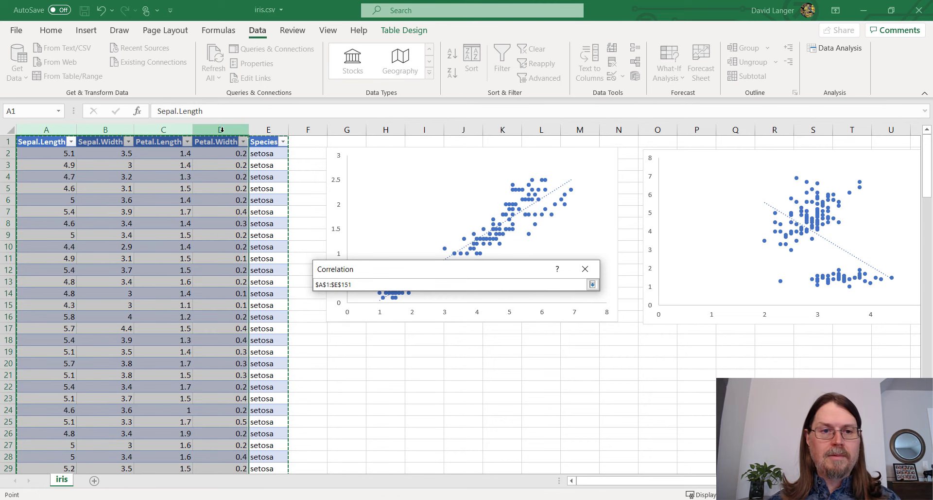
pyautogui.click(592, 284)
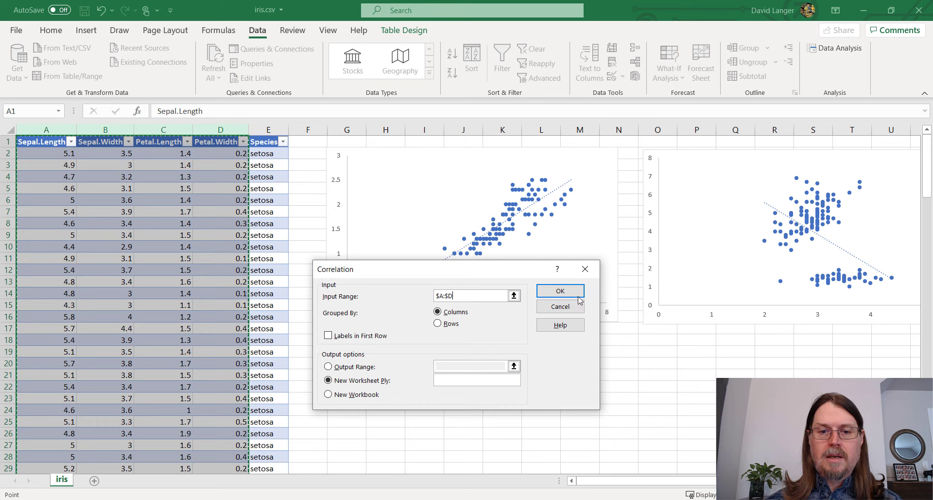
pyautogui.click(328, 336)
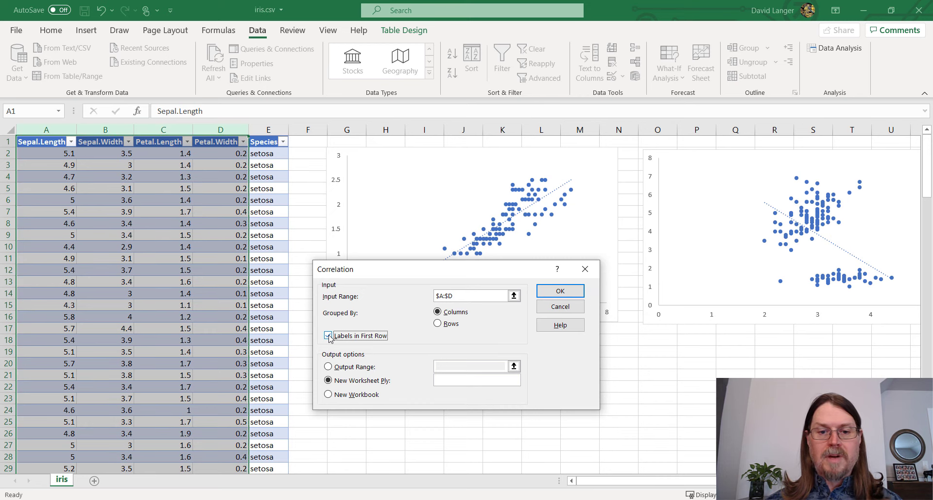
# Set the correlation output range to $K$19 on the current sheet and run the analysis.
pyautogui.click(328, 367)
pyautogui.click(509, 366)
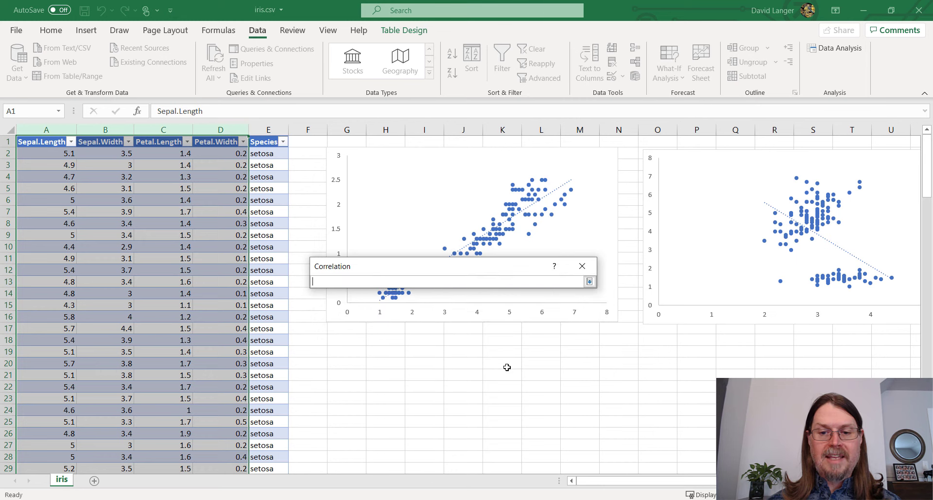
pyautogui.click(507, 353)
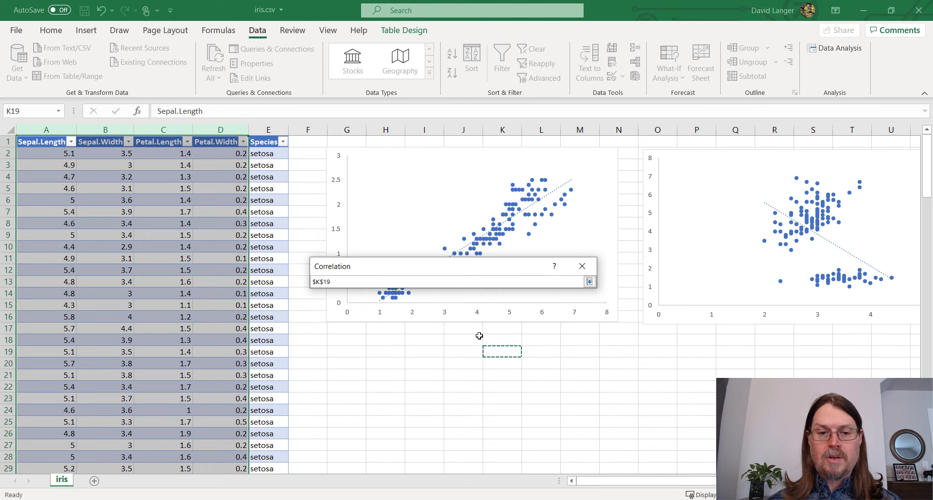
pyautogui.click(589, 281)
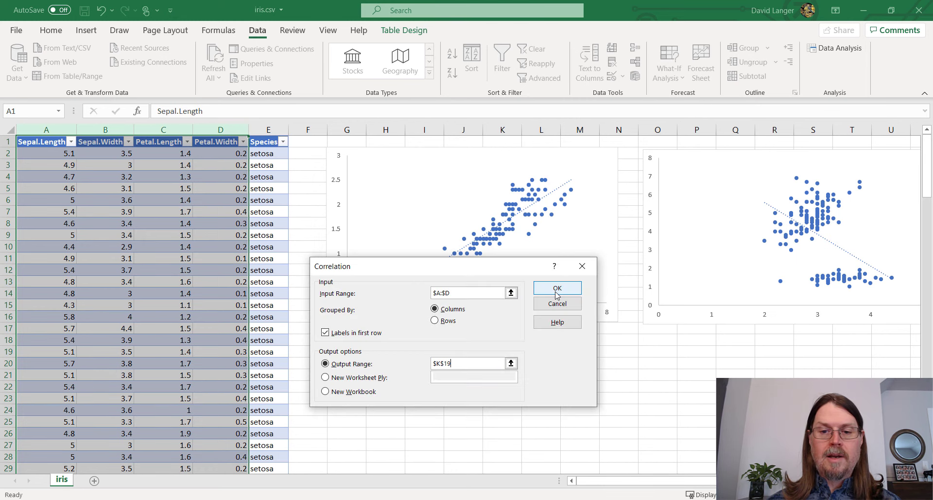
pyautogui.click(557, 289)
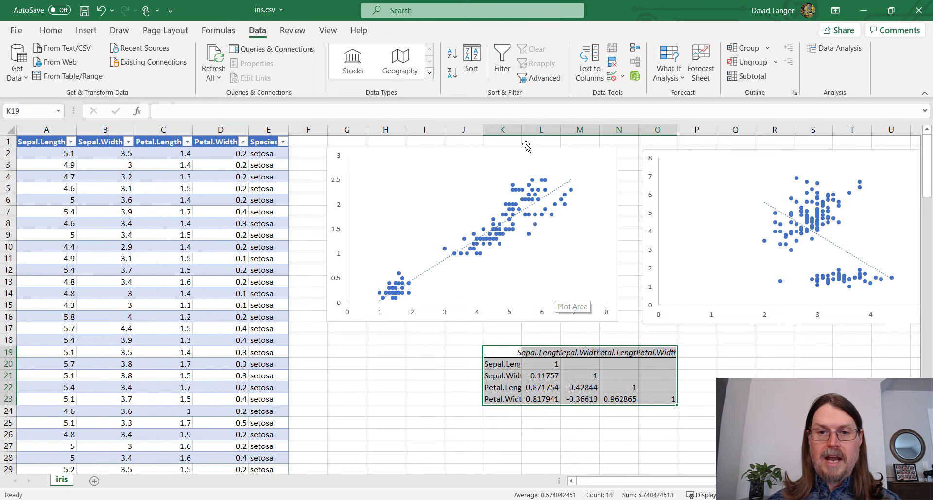
# Fit the widths of columns K to O to the correlation matrix contents and deselect the matrix.
pyautogui.moveTo(522, 130); pyautogui.dragTo(744, 129)
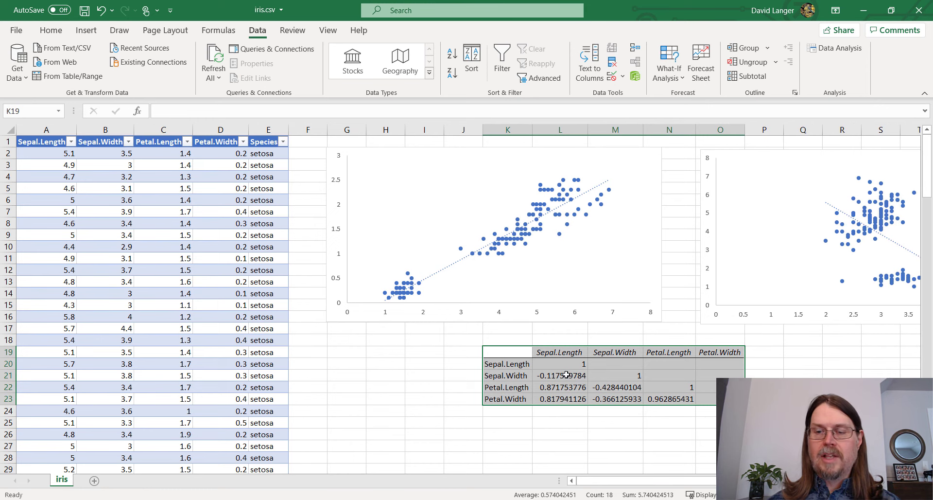
pyautogui.click(631, 423)
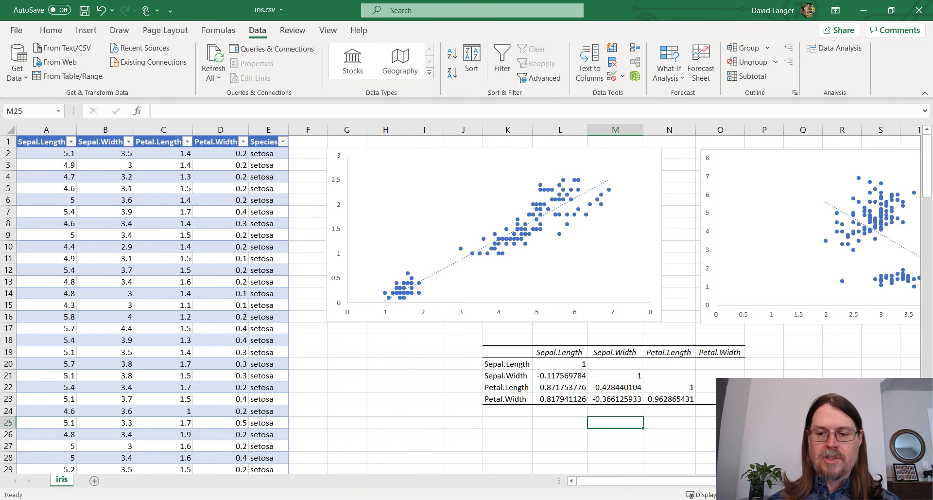
# Compare the correlation matrix with both scatter charts, focusing on the coefficient for Petal.Length and Petal.Width.
pyautogui.hscroll(3, 588, 416)
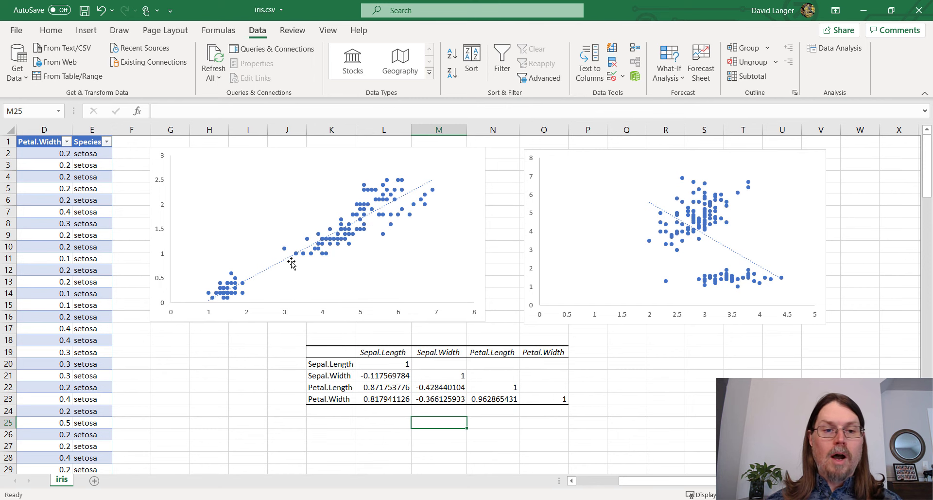
pyautogui.hscroll(-3, 647, 483)
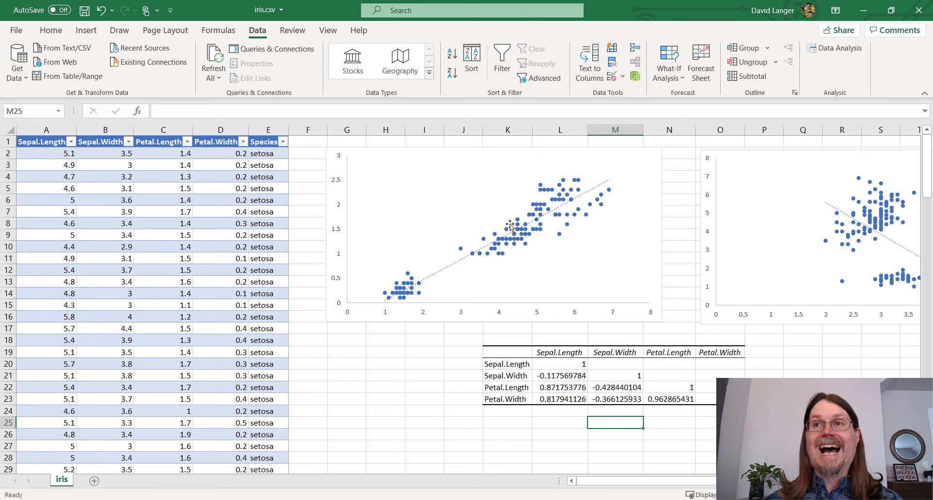
pyautogui.click(658, 399)
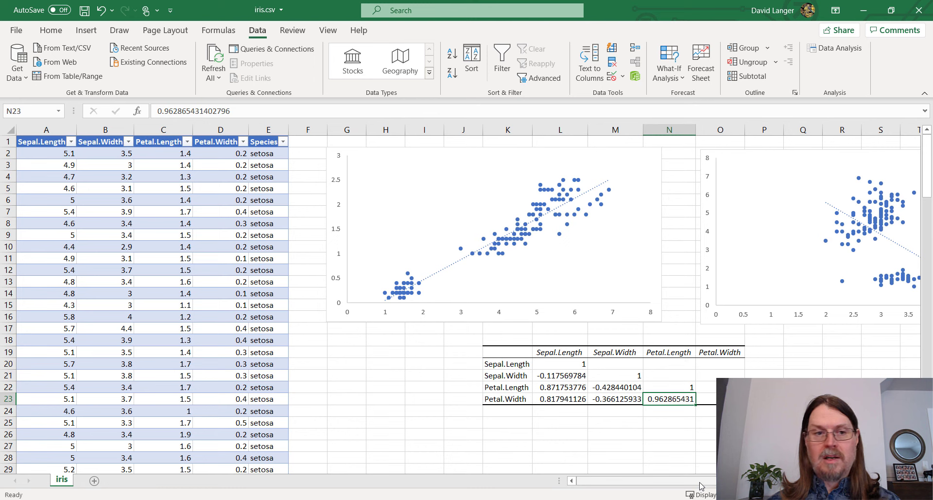
pyautogui.moveTo(700, 483); pyautogui.dragTo(744, 486)
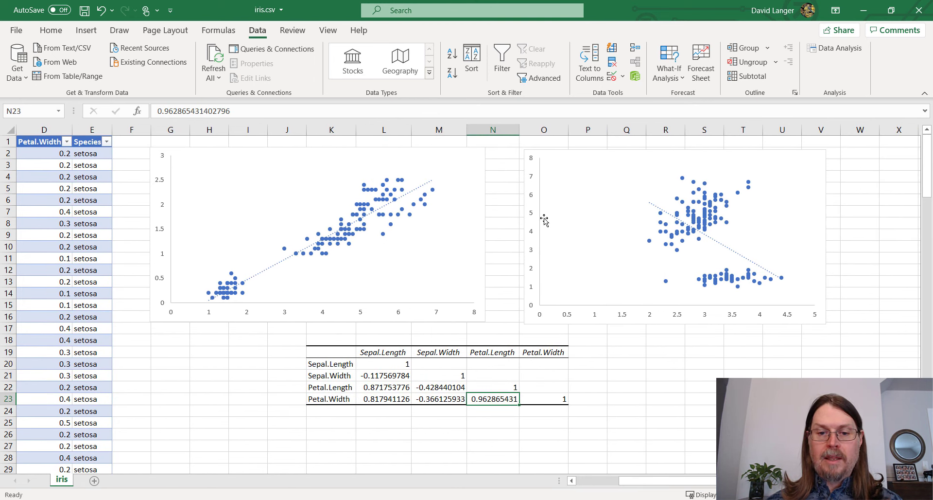